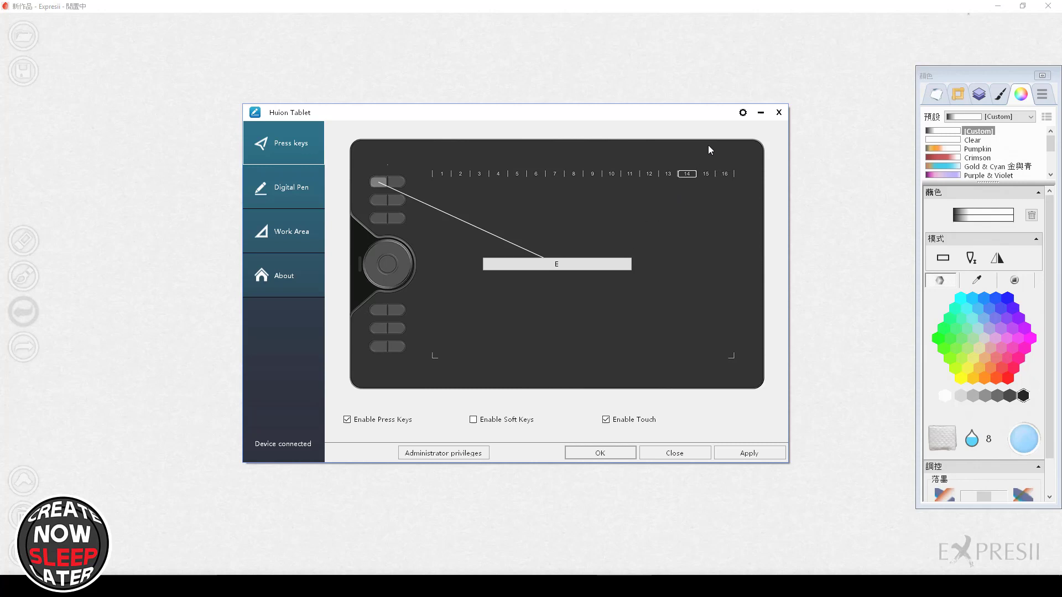
# Minimize the Huion Tablet driver window to reveal the blank Expresii canvas.
pyautogui.click(759, 113)
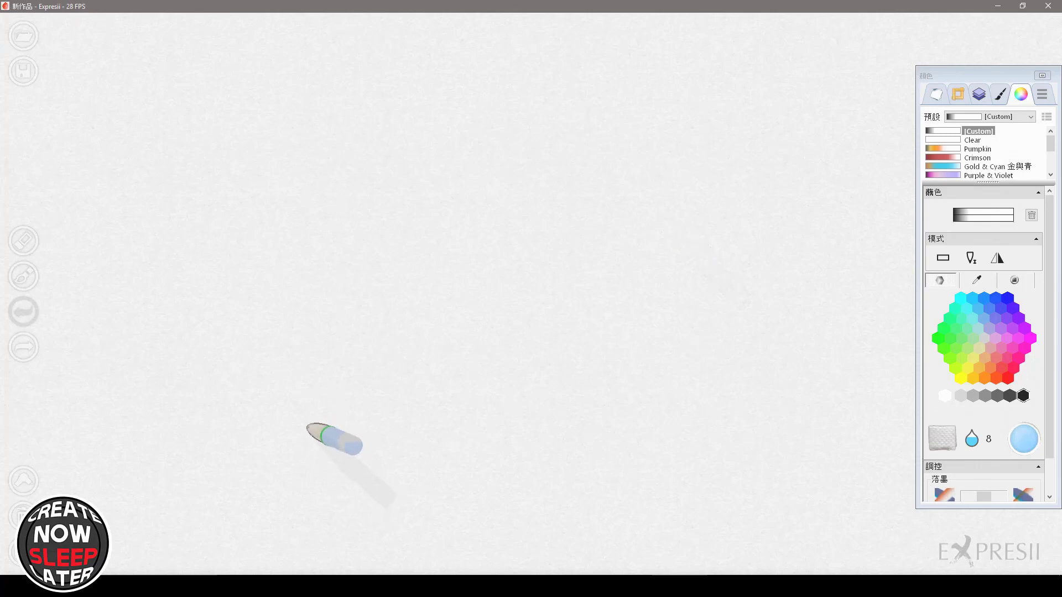
pyautogui.moveTo(300, 389)
pyautogui.mouseDown()
pyautogui.moveTo(316, 344)
pyautogui.moveTo(390, 397)
pyautogui.moveTo(466, 378)
pyautogui.moveTo(505, 304)
pyautogui.moveTo(621, 373)
pyautogui.moveTo(399, 433)
pyautogui.moveTo(490, 407)
pyautogui.moveTo(670, 443)
pyautogui.moveTo(699, 336)
pyautogui.moveTo(524, 372)
pyautogui.moveTo(585, 313)
pyautogui.moveTo(692, 297)
pyautogui.moveTo(498, 297)
pyautogui.mouseUp()
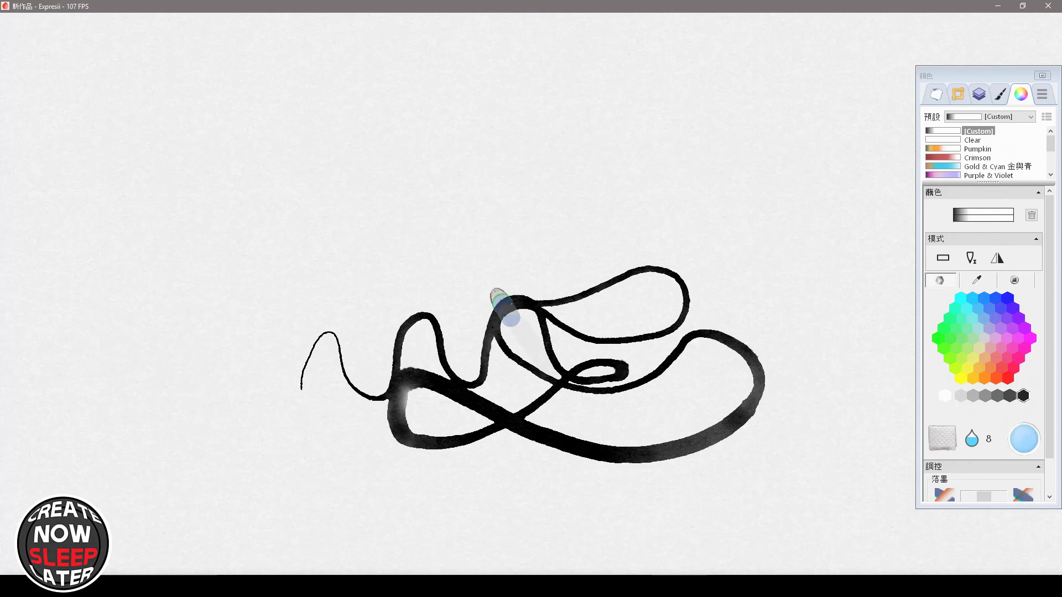
pyautogui.click(504, 156)
pyautogui.click(549, 150)
pyautogui.moveTo(474, 205); pyautogui.dragTo(566, 188)
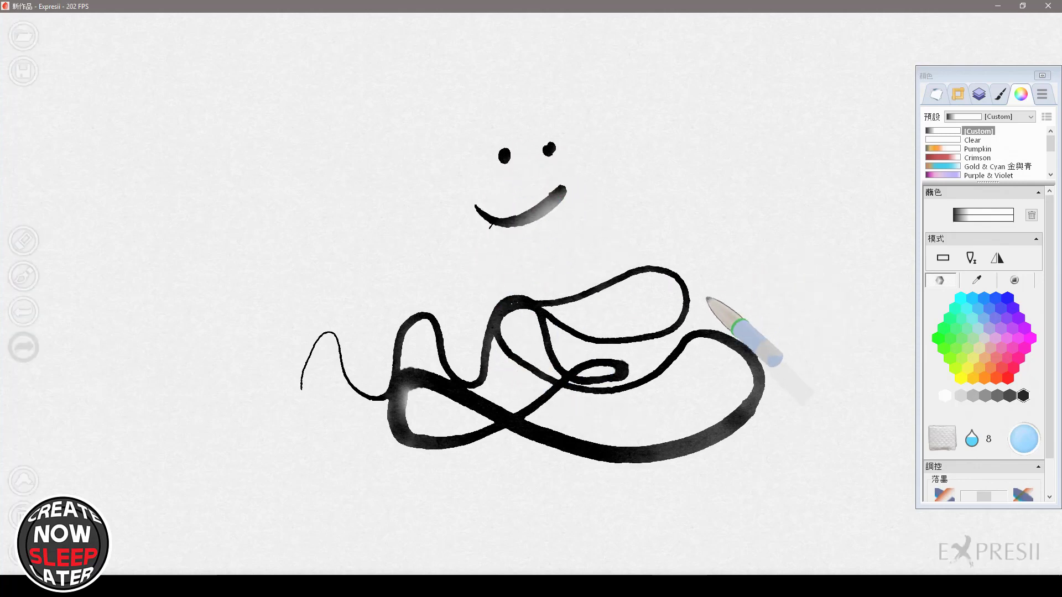
pyautogui.hotkey('ctrl', 'z')
pyautogui.hotkey('ctrl', 'z')
pyautogui.hotkey('ctrl', 'z')
pyautogui.hotkey('ctrl', 'z')
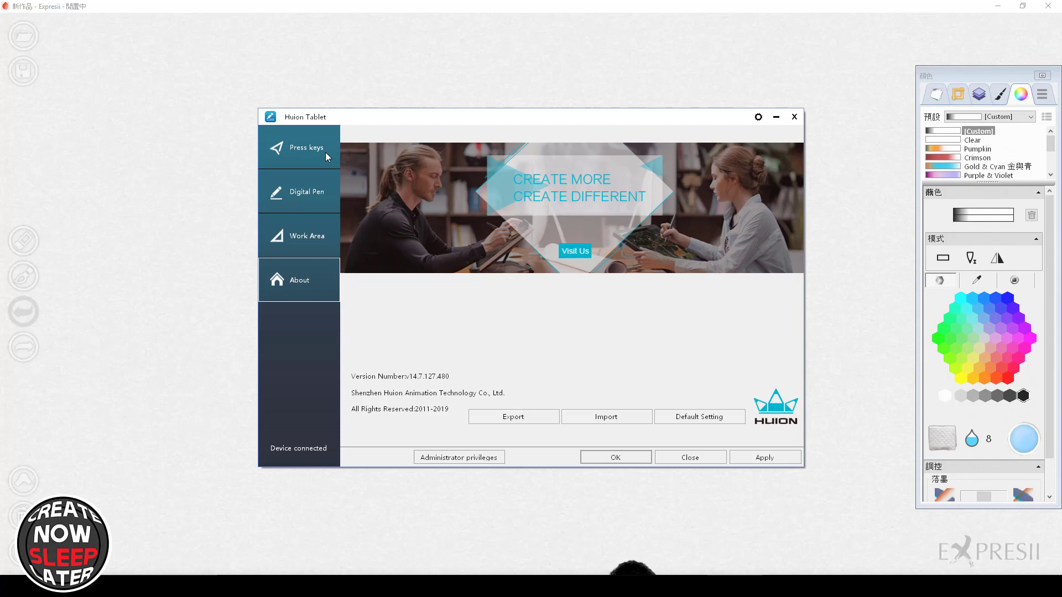
# Show the Press keys page listing the pen display's express key mappings.
pyautogui.click(325, 152)
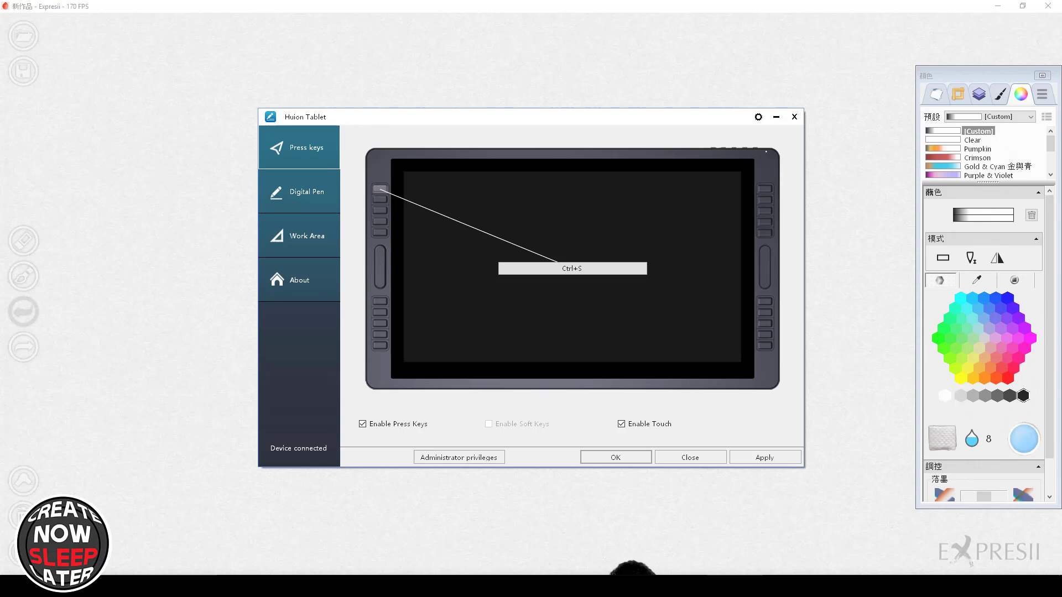
# Close the tablet settings and paint a looping black ink scribble on the canvas.
pyautogui.click(794, 117)
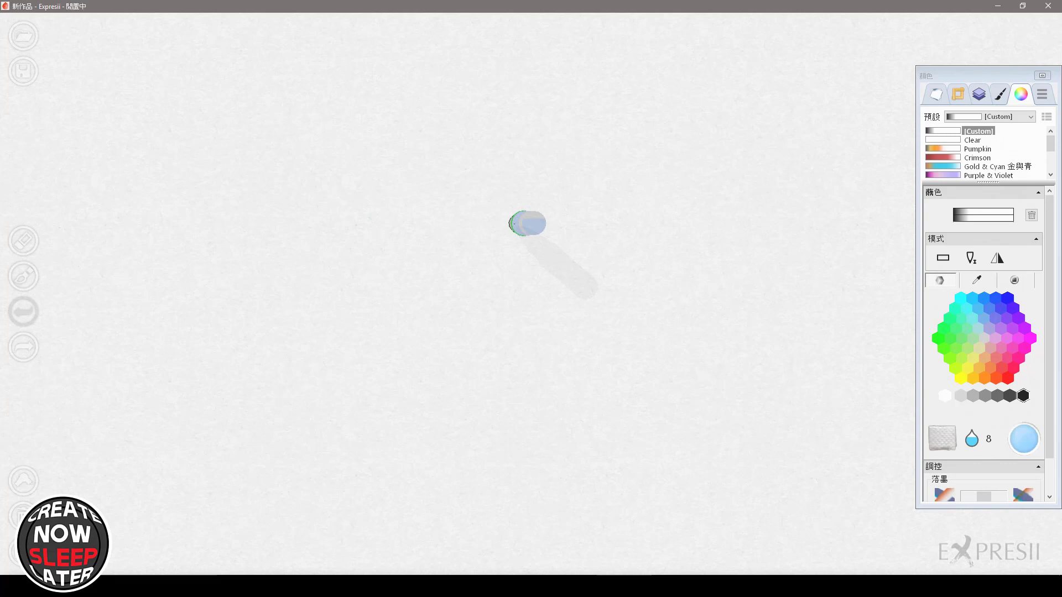
pyautogui.moveTo(483, 272)
pyautogui.mouseDown()
pyautogui.moveTo(670, 324)
pyautogui.moveTo(708, 381)
pyautogui.moveTo(786, 225)
pyautogui.moveTo(598, 320)
pyautogui.moveTo(412, 379)
pyautogui.moveTo(288, 333)
pyautogui.moveTo(457, 278)
pyautogui.moveTo(604, 332)
pyautogui.moveTo(818, 282)
pyautogui.moveTo(656, 254)
pyautogui.moveTo(424, 422)
pyautogui.moveTo(602, 351)
pyautogui.moveTo(668, 436)
pyautogui.mouseUp()
# Add a smiley face: two dabbed eyes and a curved smile stroke.
pyautogui.moveTo(567, 108); pyautogui.dragTo(588, 116)
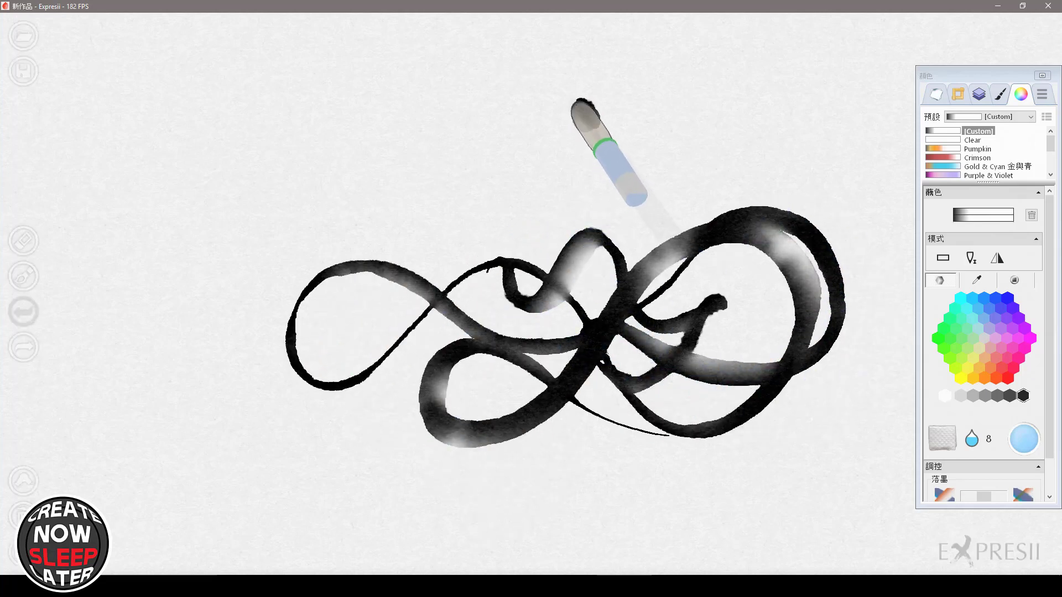
pyautogui.moveTo(670, 108); pyautogui.dragTo(693, 123)
pyautogui.moveTo(555, 186); pyautogui.dragTo(760, 172)
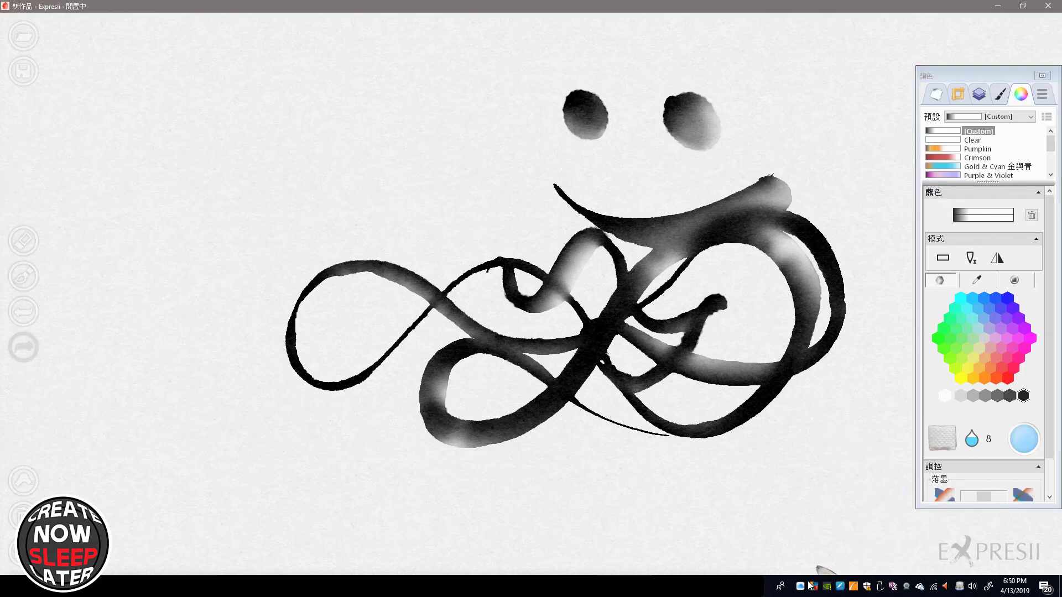
# Exit the background utility from its system tray menu, leaving the drawing untouched.
pyautogui.rightClick(839, 587)
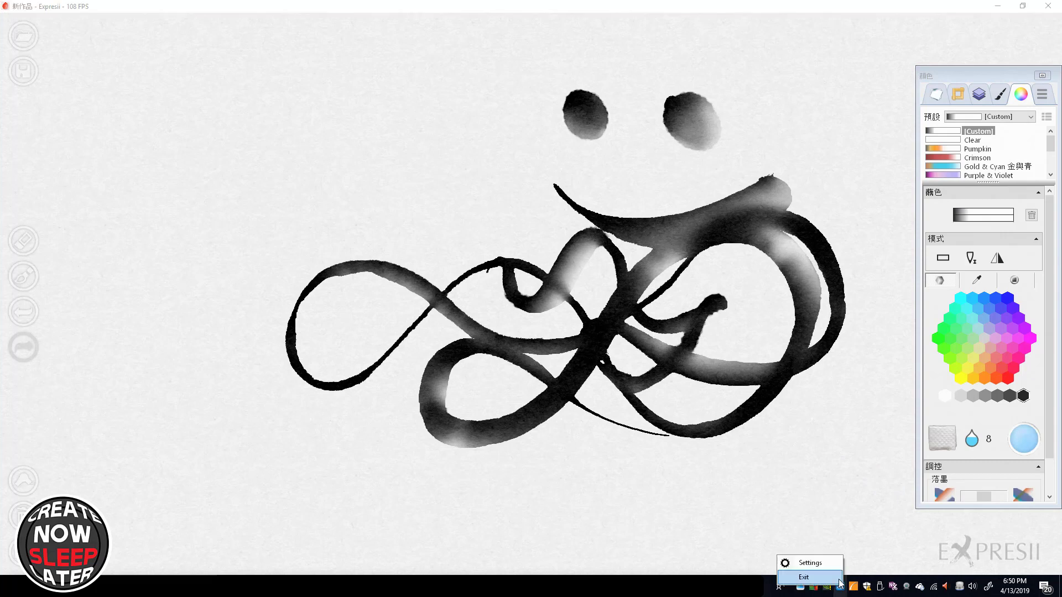
pyautogui.click(839, 584)
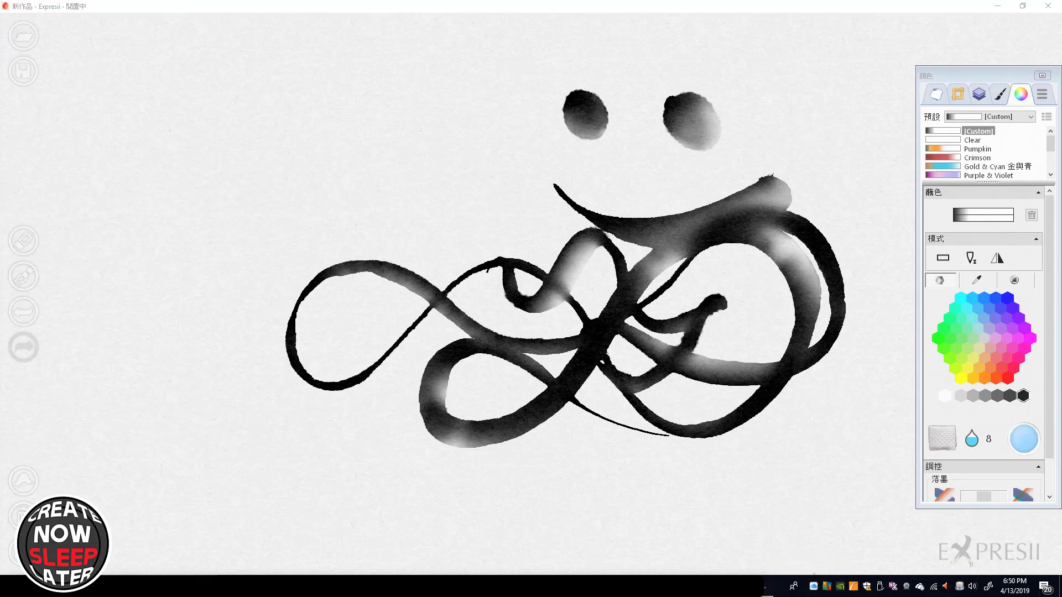